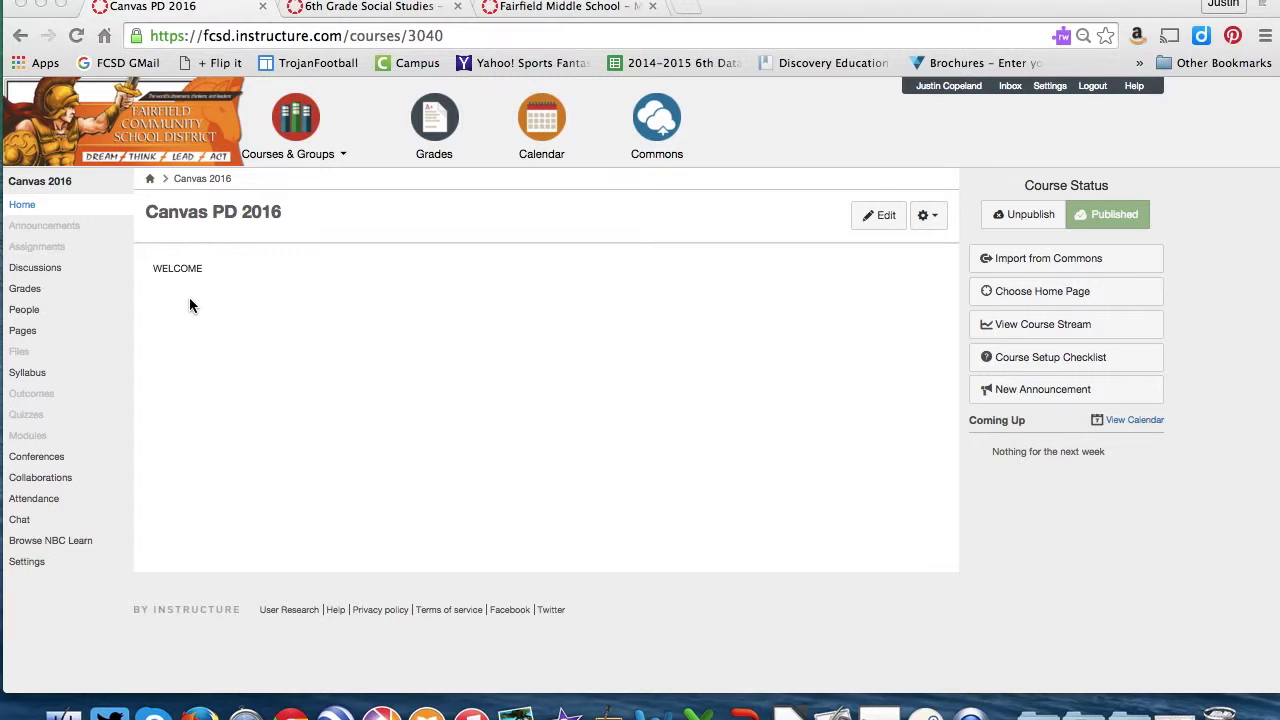
- Open the course's Pages list in a new browser tab and copy the address of the Audio Practice page
right_click(31, 332)
left_click(82, 336)
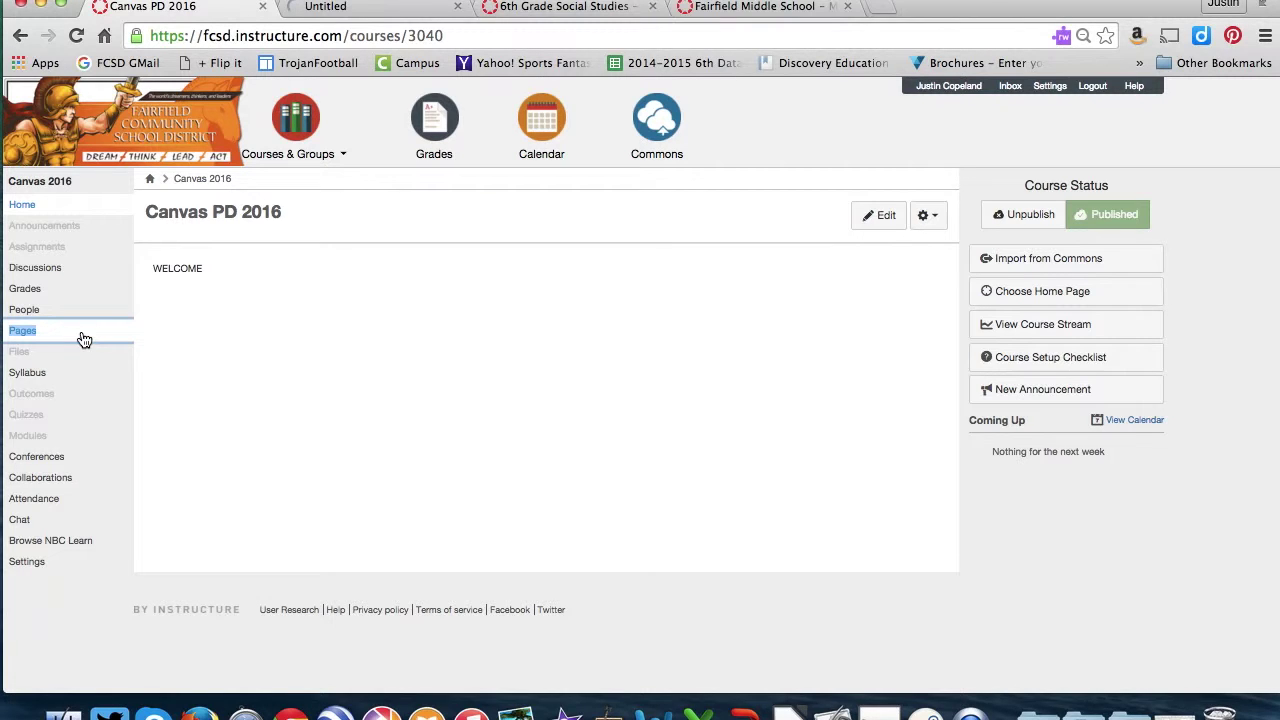
left_click(362, 8)
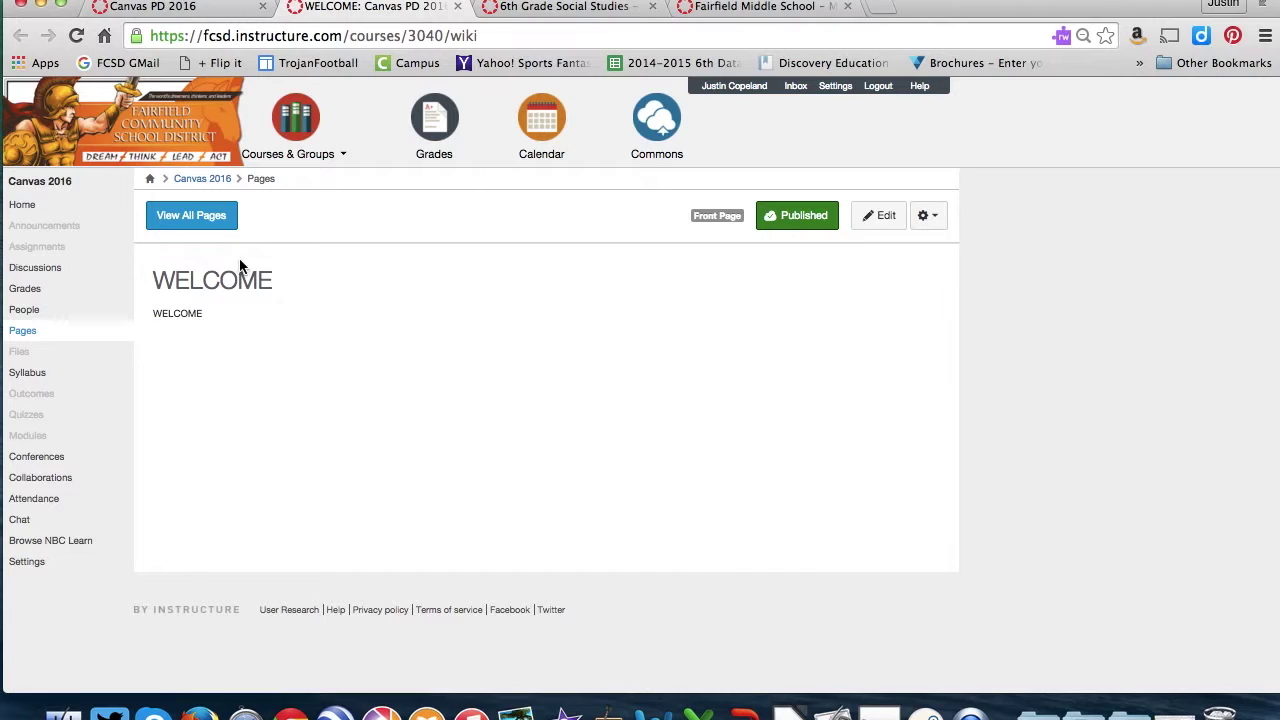
left_click(210, 226)
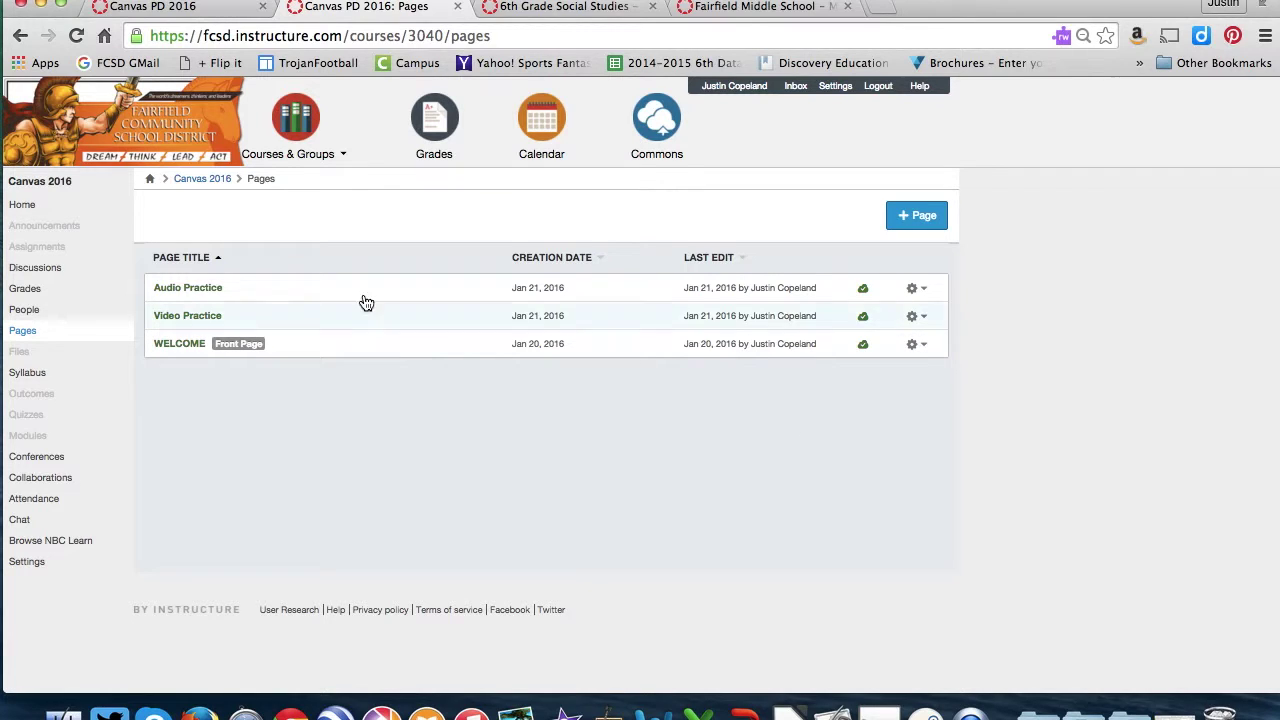
left_click(210, 290)
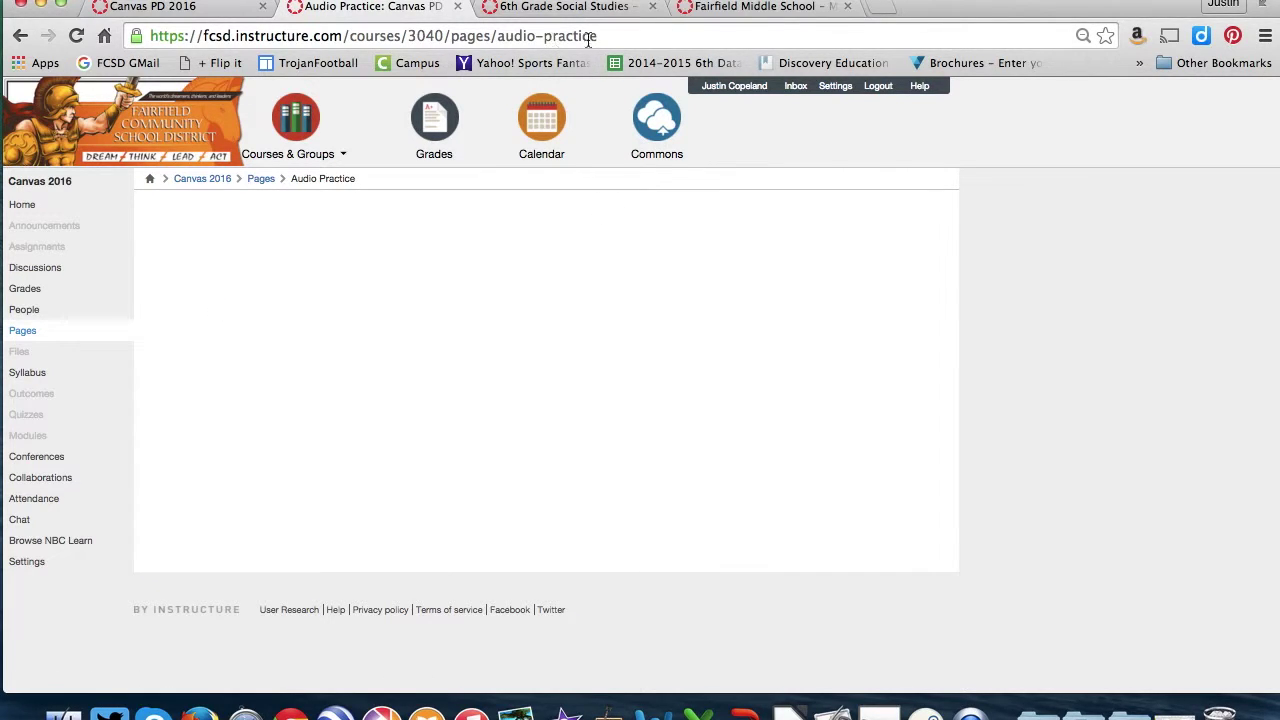
left_click_drag(600, 36, 150, 37)
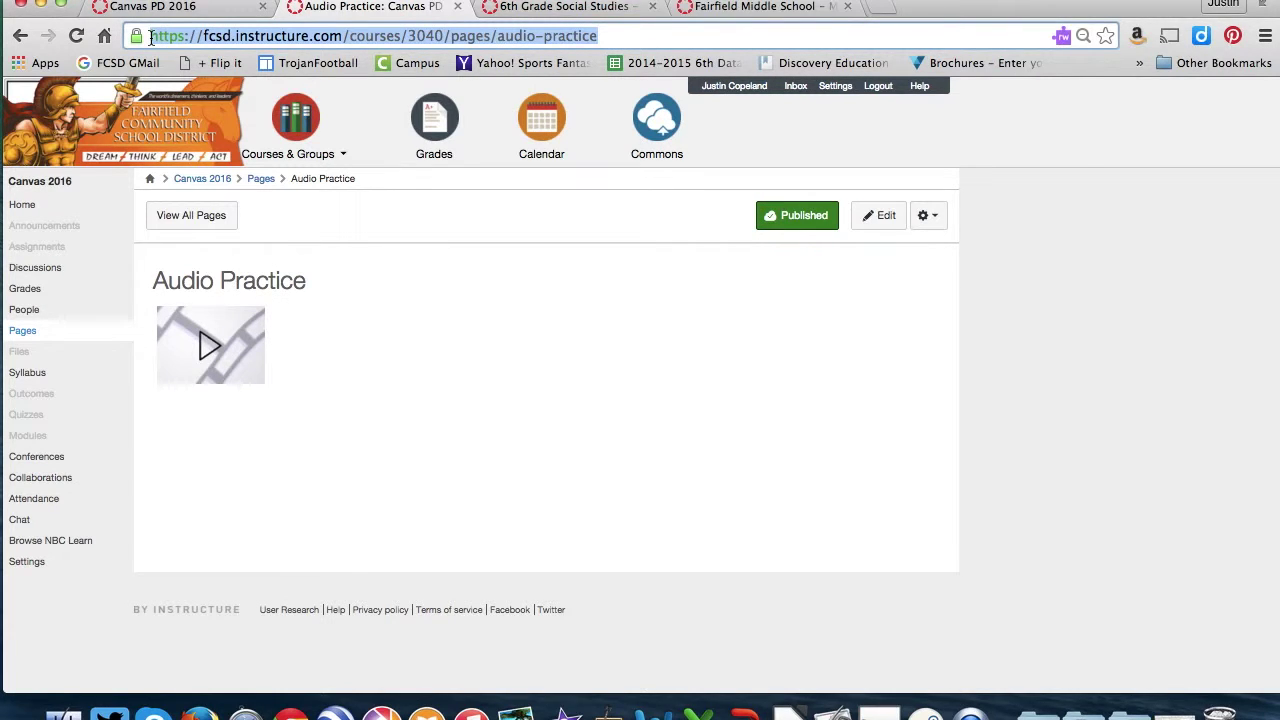
- Open the Canvas PD 2016 home page for editing and add the line "Audio Practice" below WELCOME
left_click(199, 9)
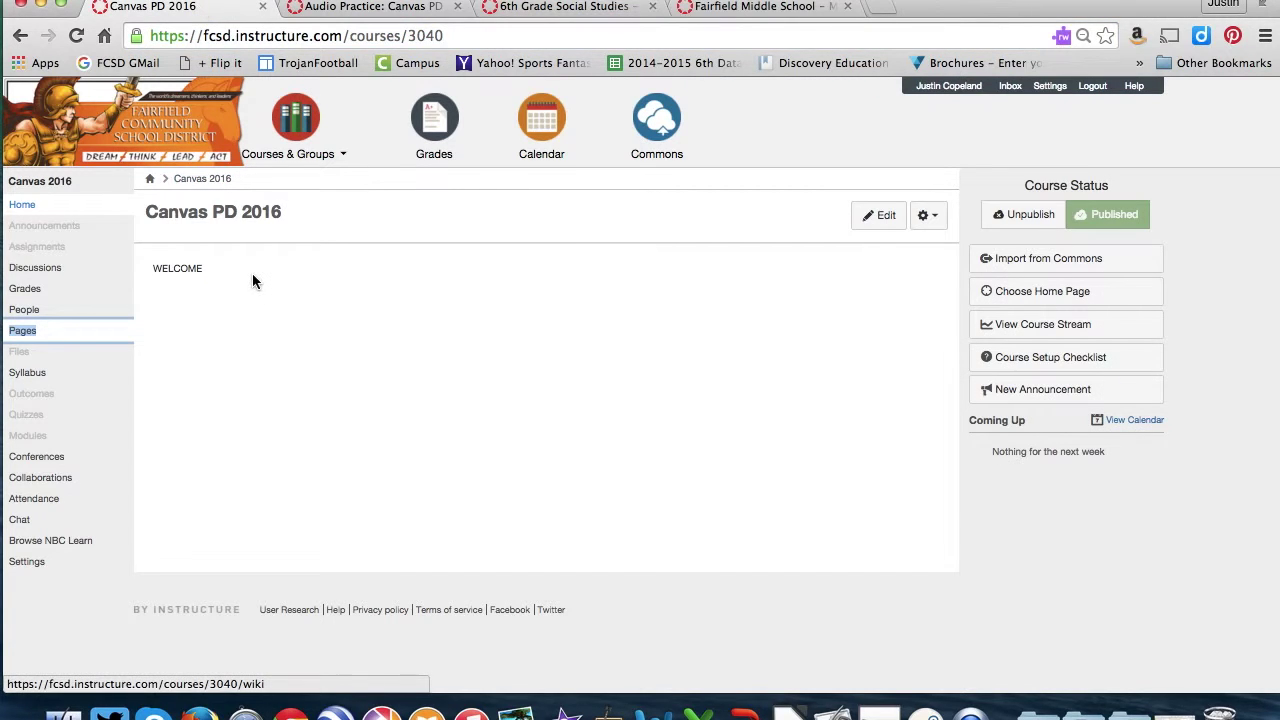
left_click(868, 218)
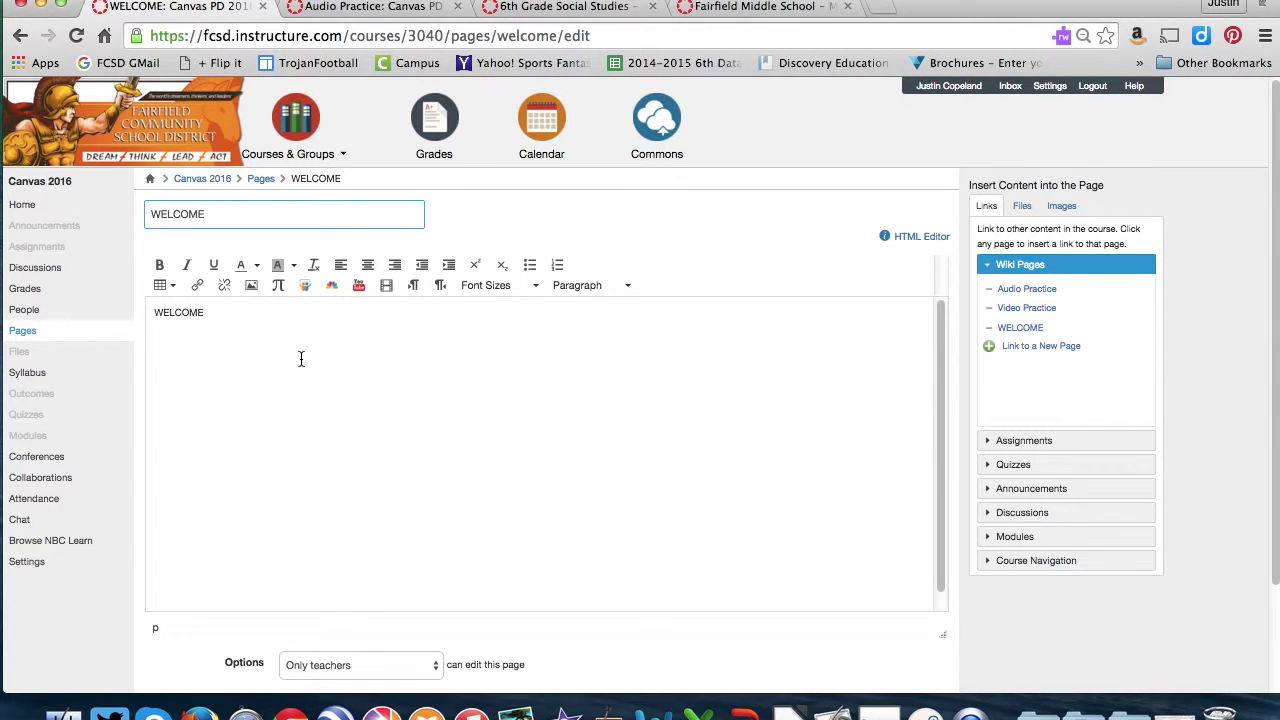
left_click(289, 373)
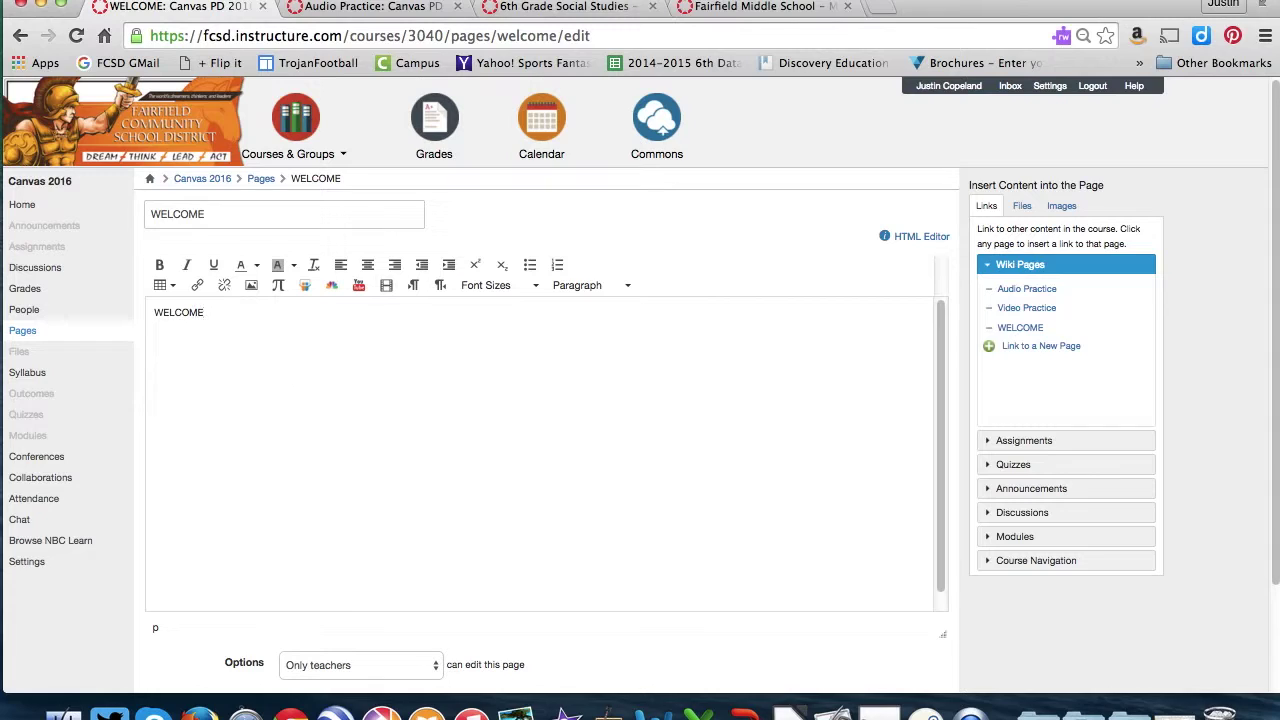
type("Audio Practice")
- Set the font size of the WELCOME and Audio Practice lines to 18pt
double_click(149, 313)
left_click_drag(245, 357, 153, 310)
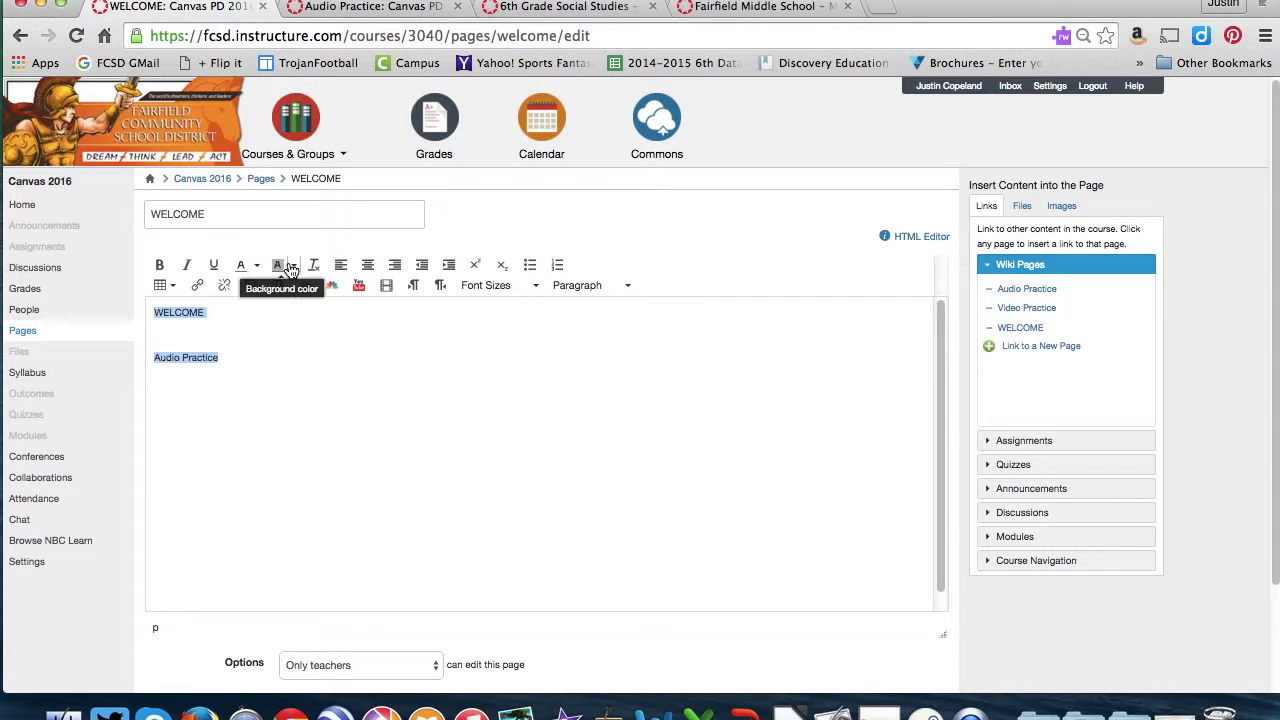
left_click(528, 288)
left_click(491, 400)
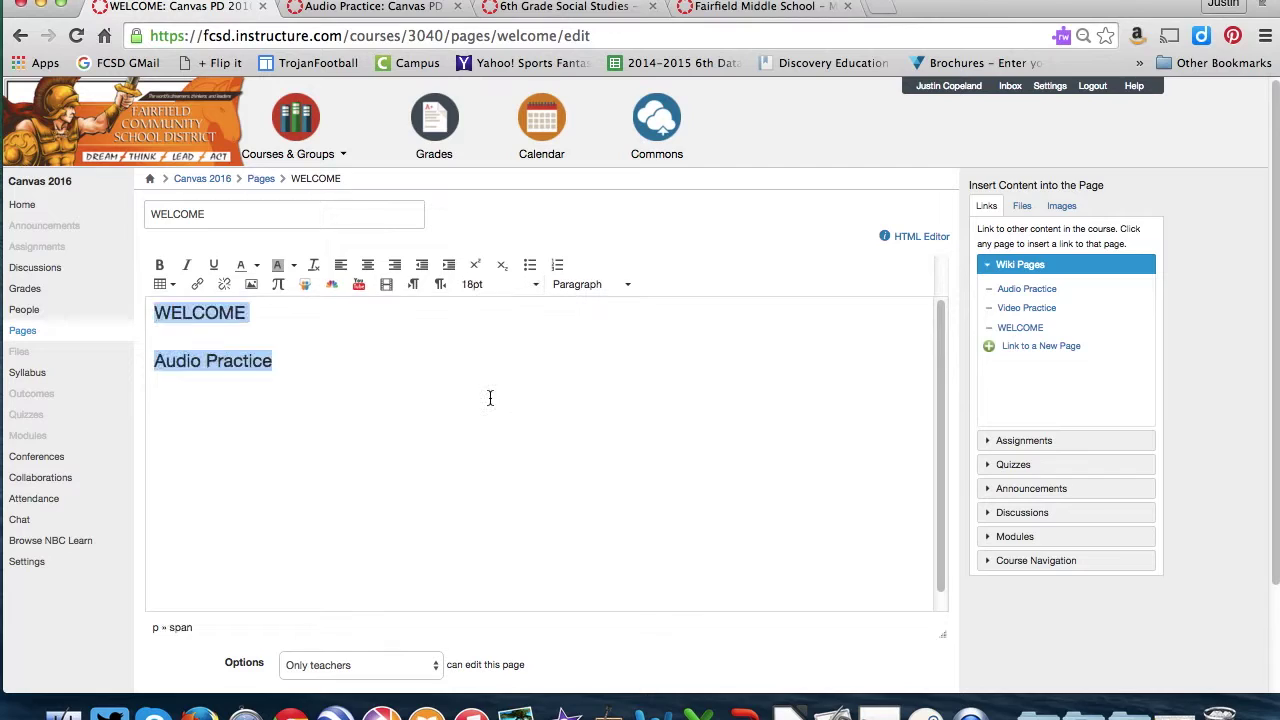
left_click(392, 398)
- Link the "Audio Practice" text to the copied audio-practice page address
left_click_drag(278, 361, 157, 365)
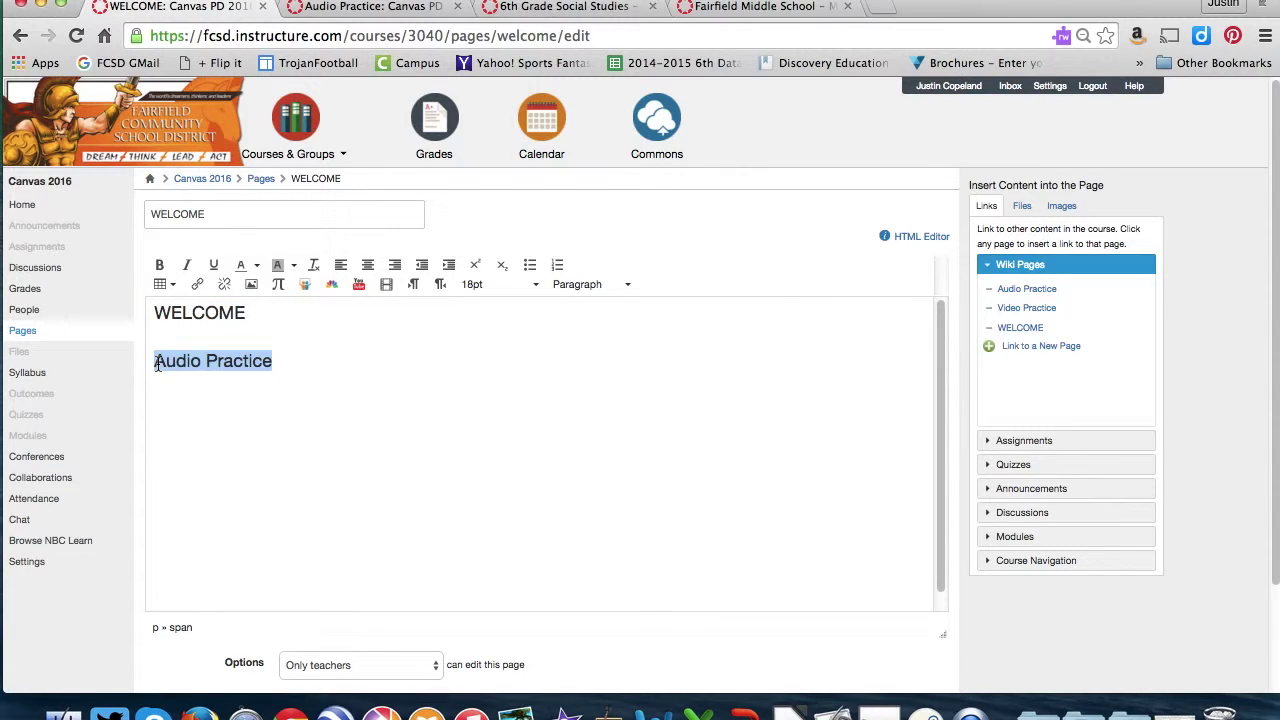
left_click(197, 287)
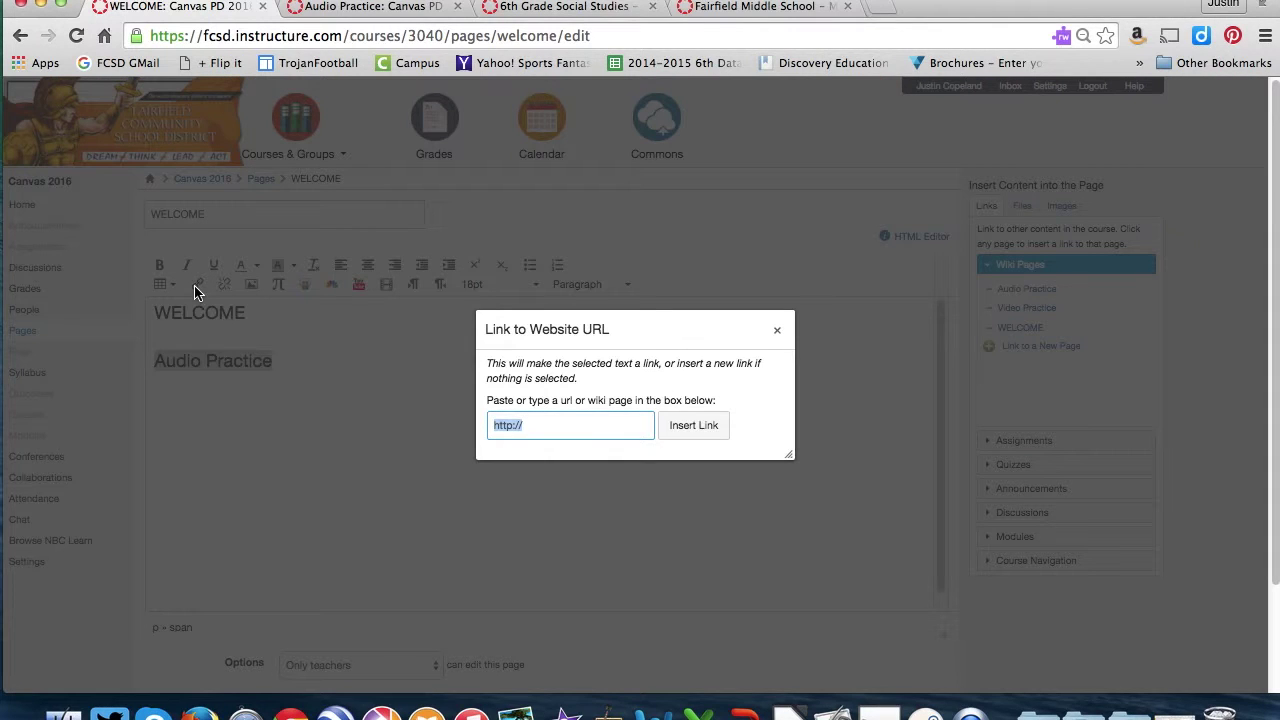
key("BackSpace")
key("super+v")
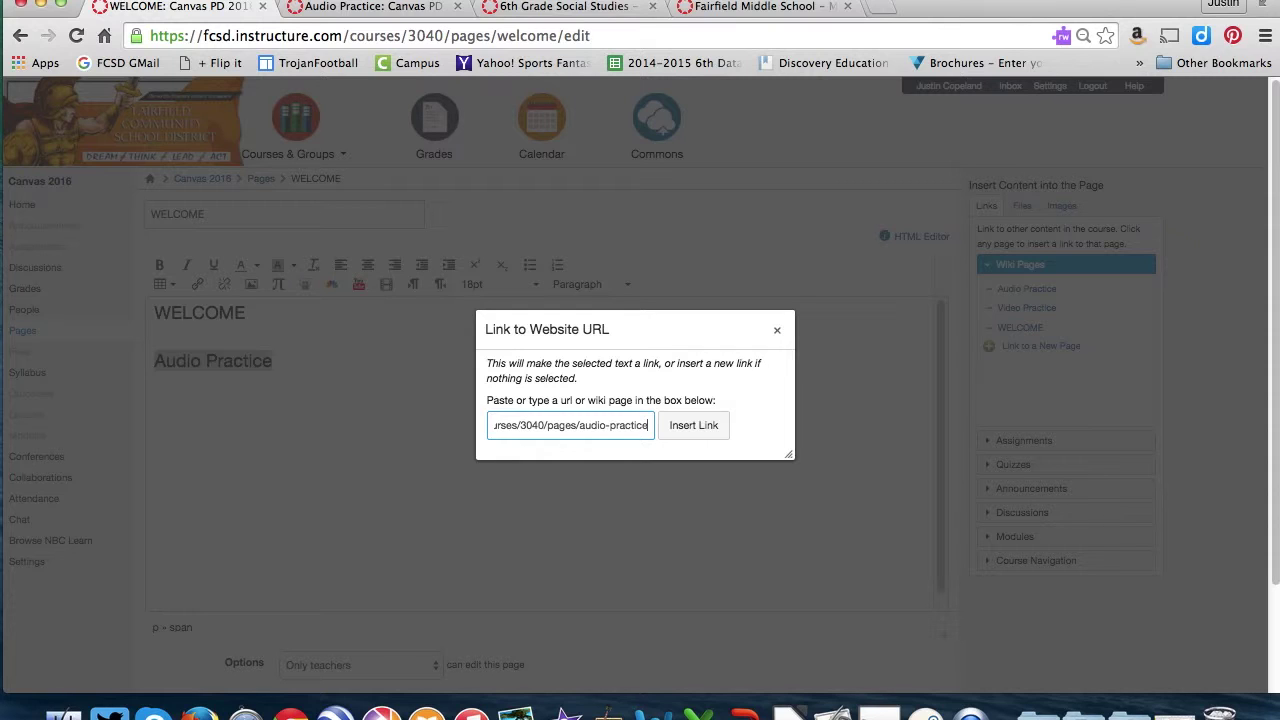
left_click(672, 430)
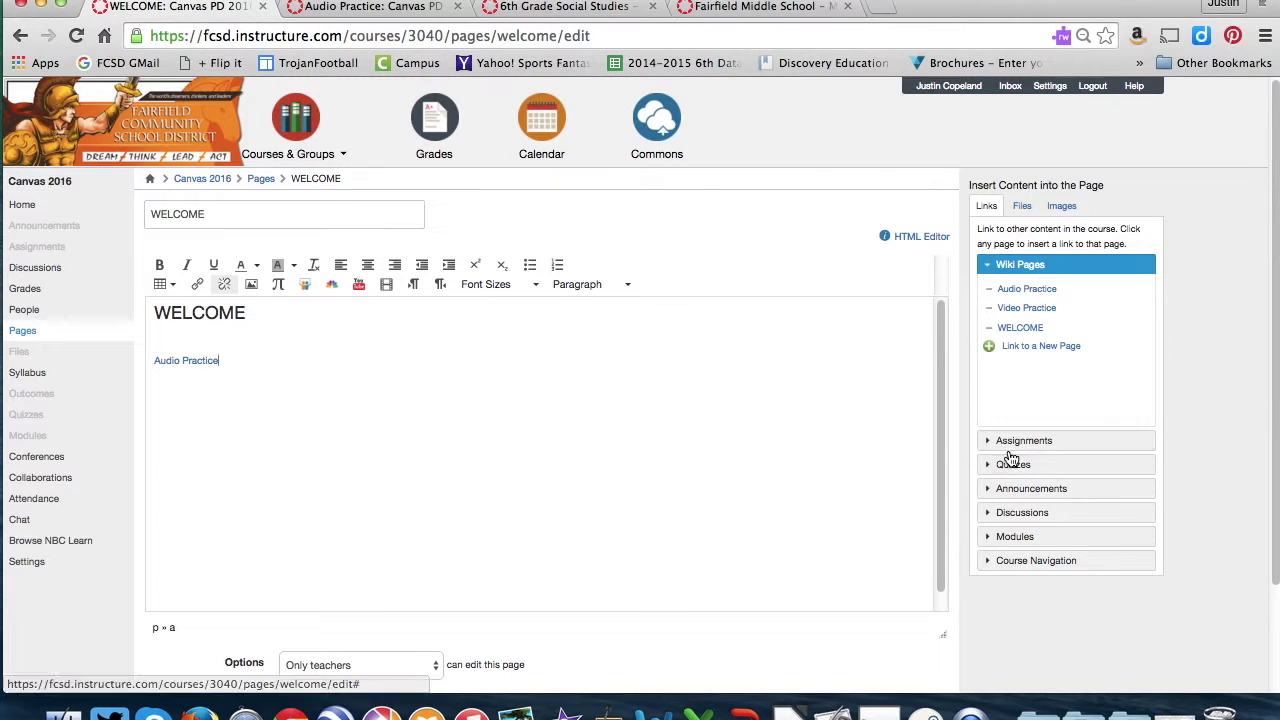
- Add the line "Video Practice" below the Audio Practice link
scroll(934, 449, "down", 1)
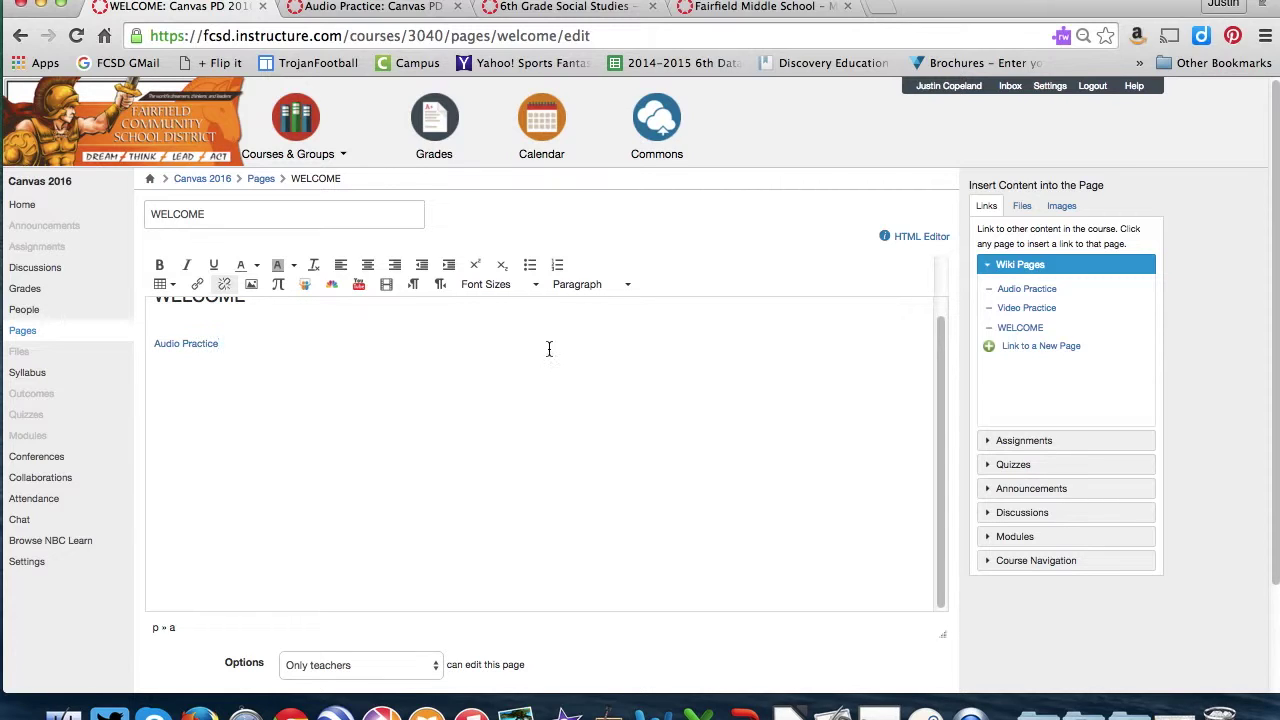
key("Return")
type("Video Practice")
- Return to the course's page list in the other browser tab and copy the address of the Video Practice page
left_click(370, 8)
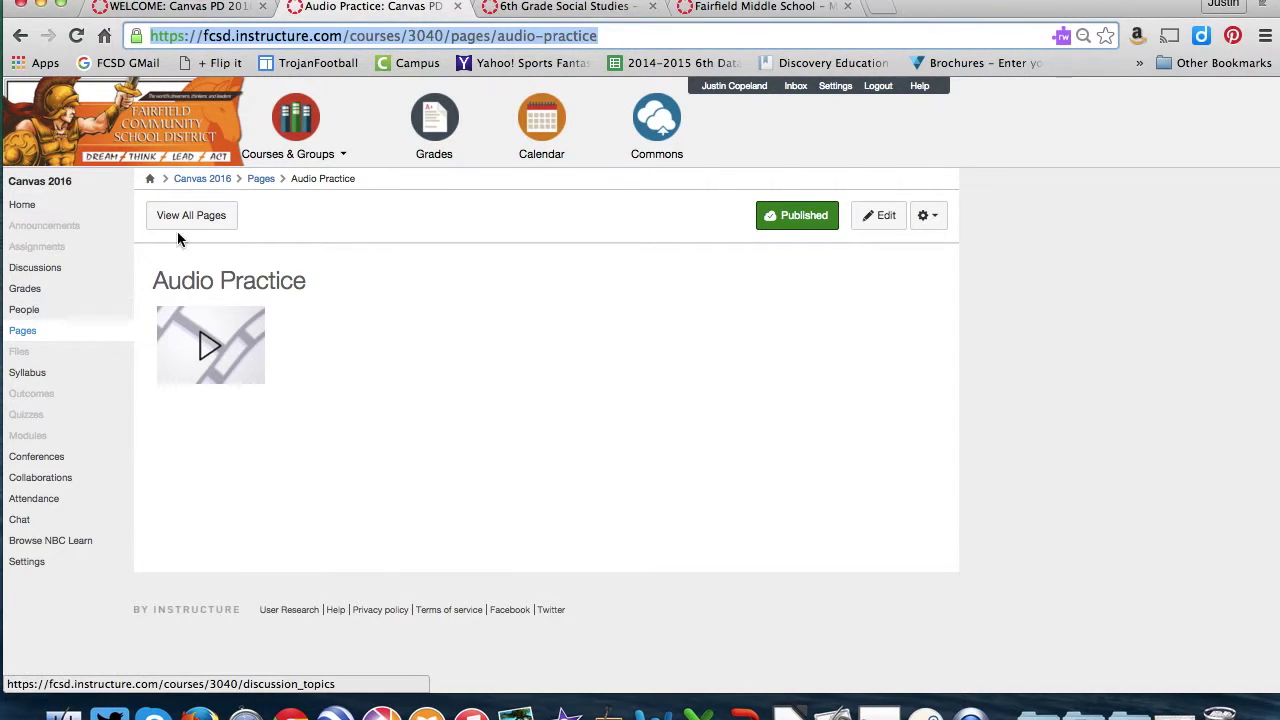
left_click(18, 38)
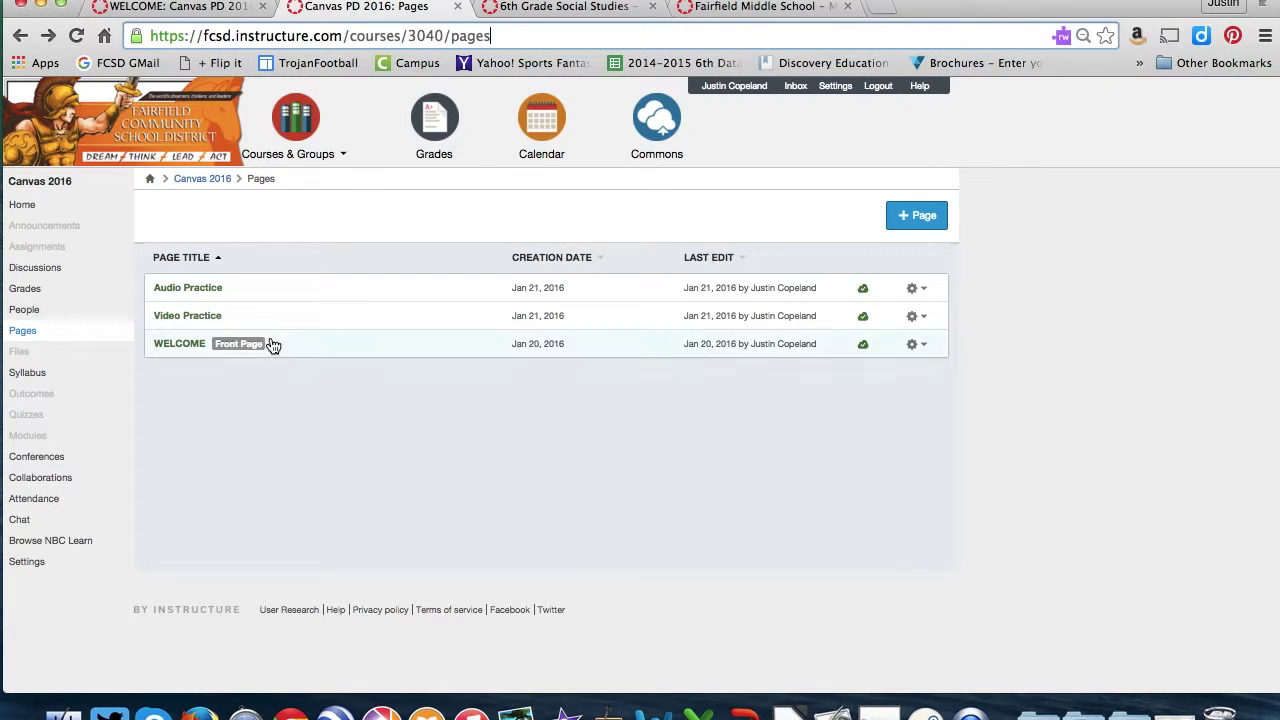
left_click(214, 318)
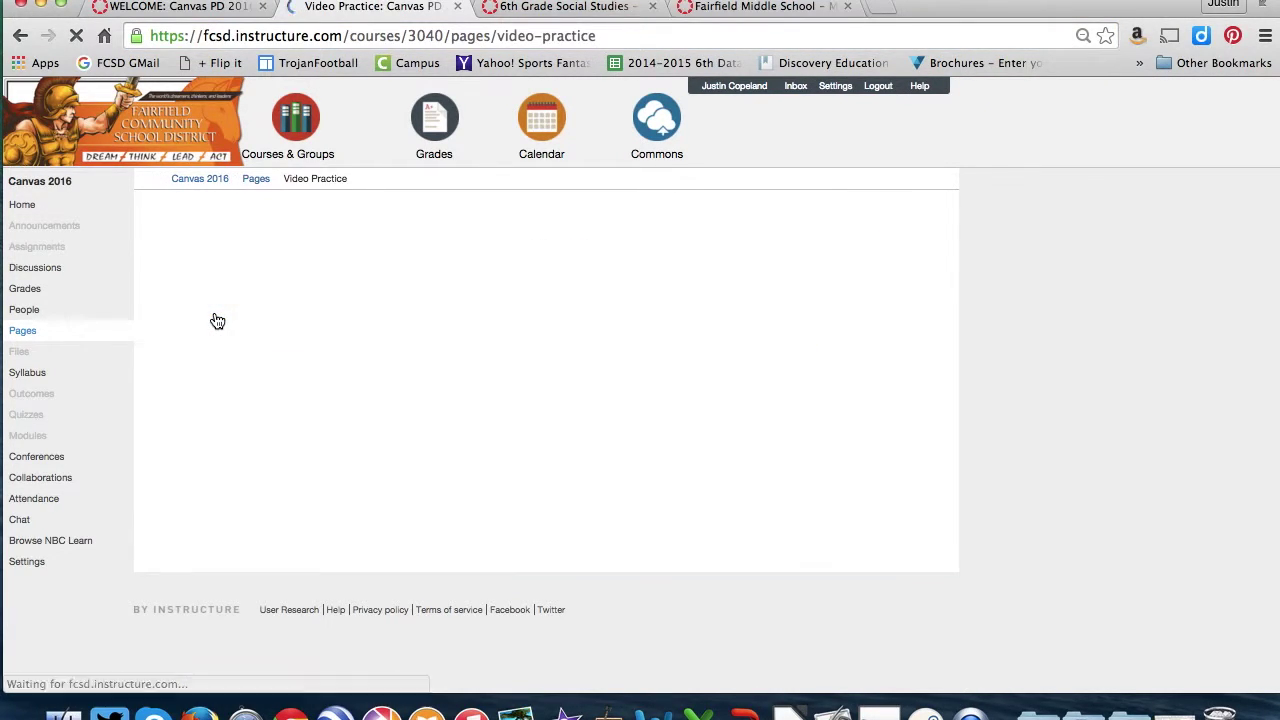
left_click(375, 40)
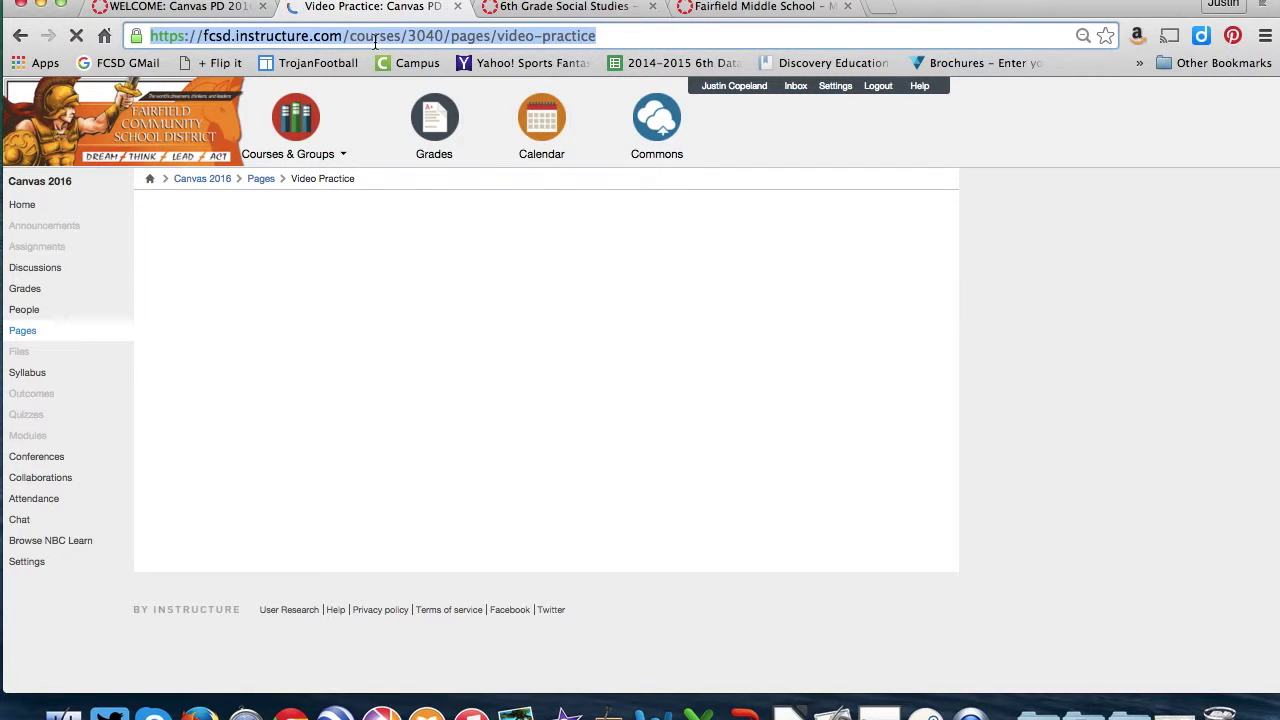
right_click(375, 40)
left_click(410, 63)
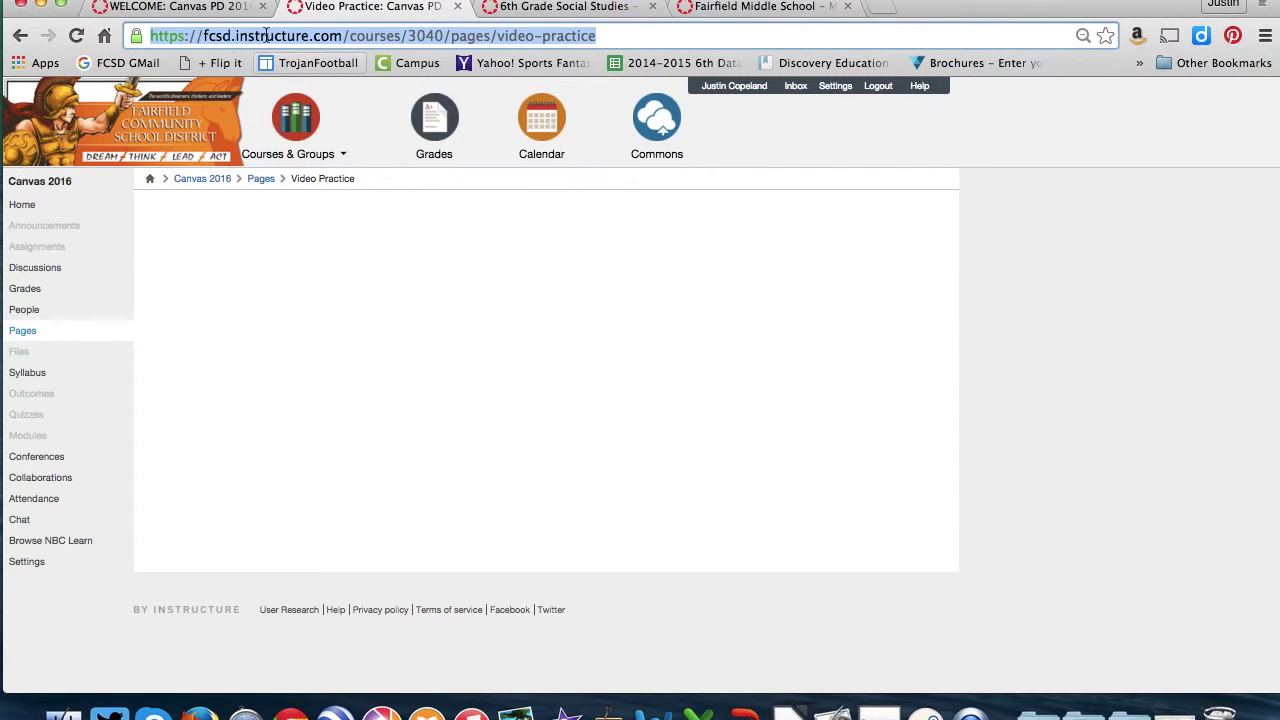
- Link the "Video Practice" text on the WELCOME page to the copied video-practice address and save the page
left_click(200, 8)
left_click_drag(218, 366, 155, 366)
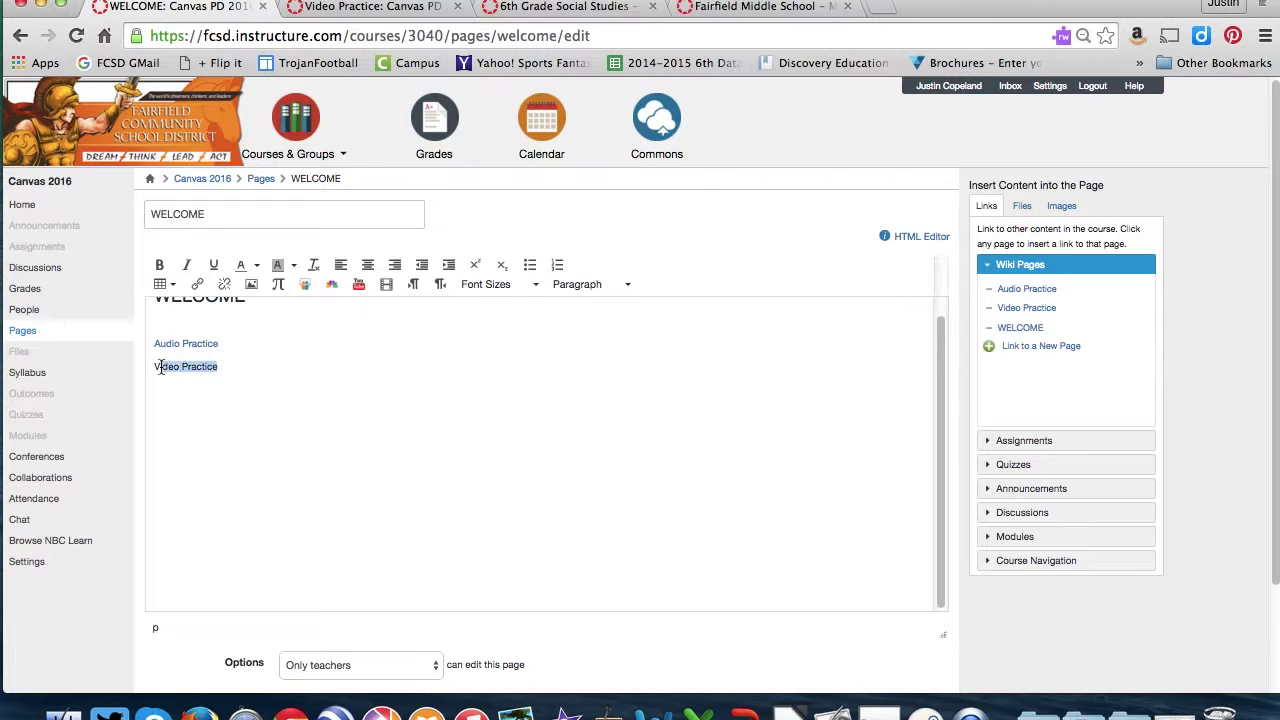
left_click(198, 289)
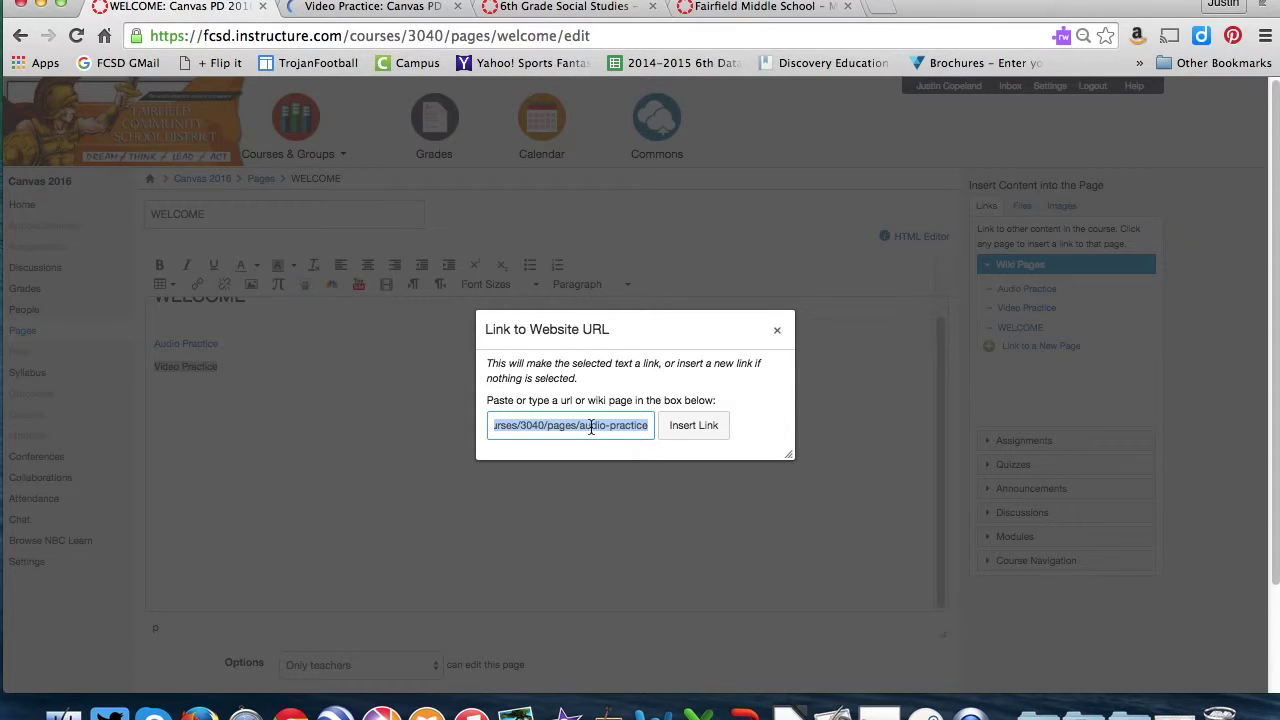
key("BackSpace")
key("super+v")
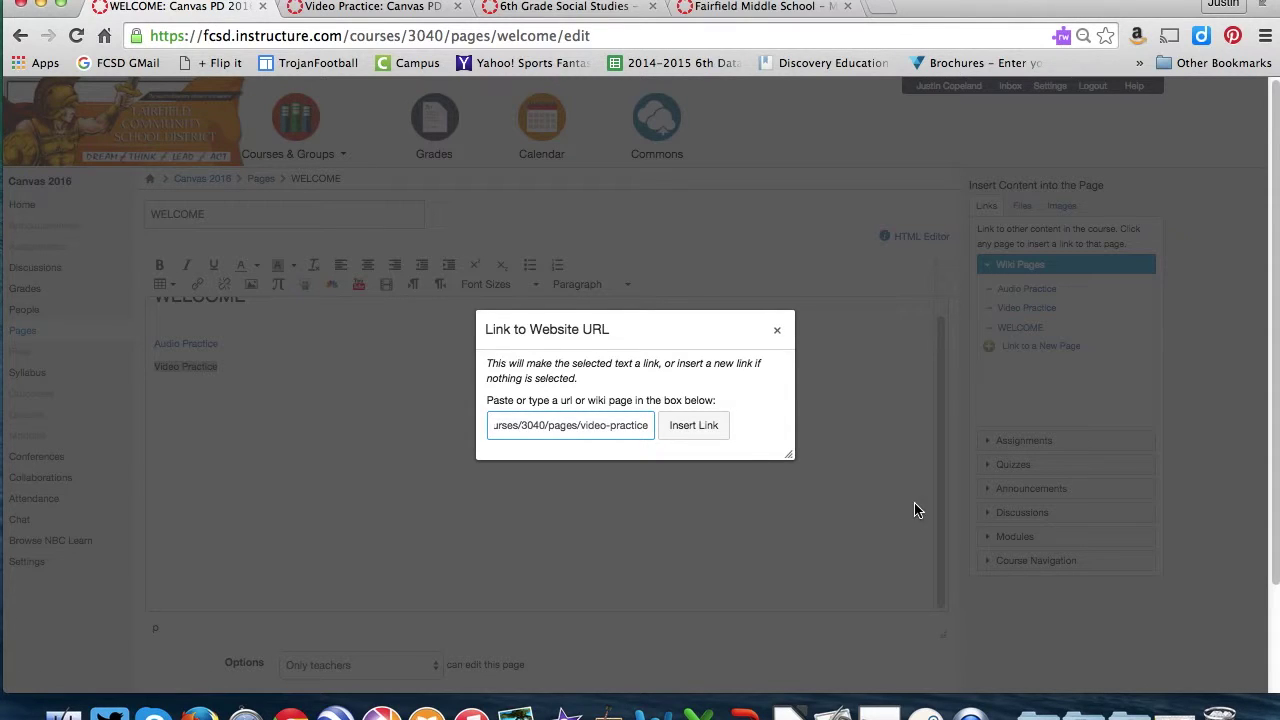
left_click(689, 429)
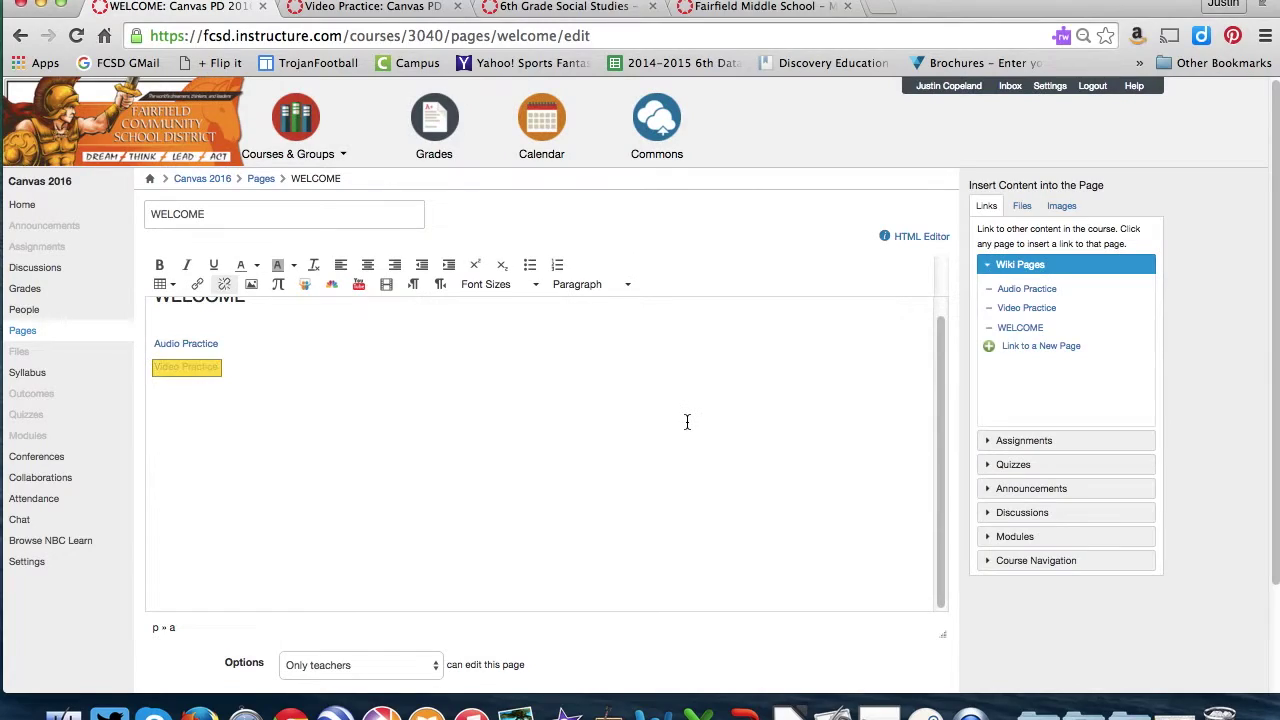
scroll(1260, 434, "down", 3)
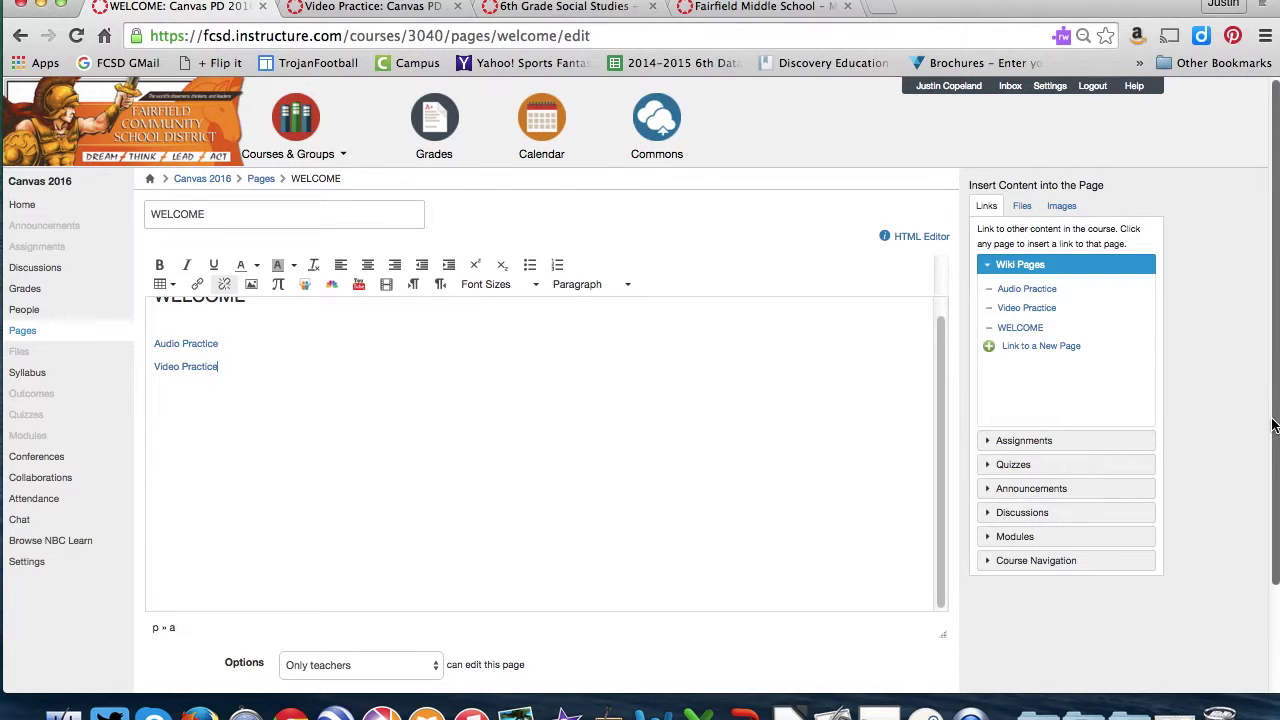
left_click(928, 600)
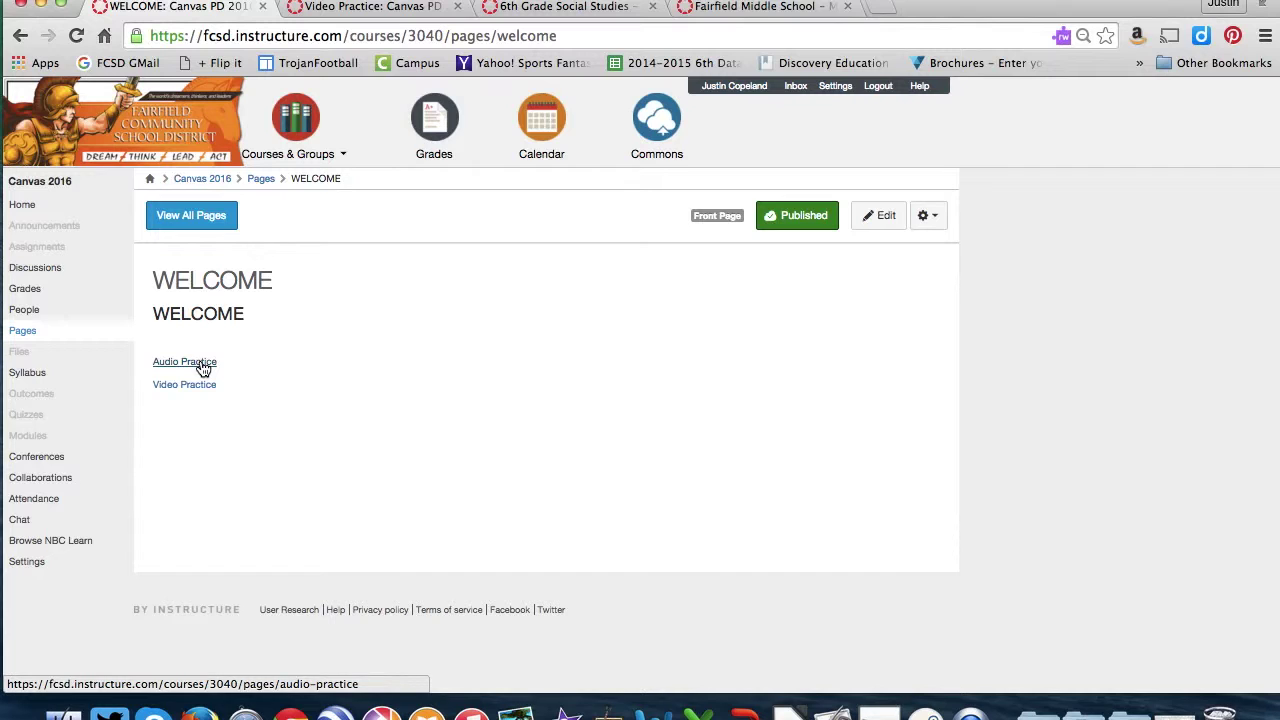
- Review the image links on the Fairfield Middle School - MASTER home page, then return to the WELCOME page
left_click(727, 12)
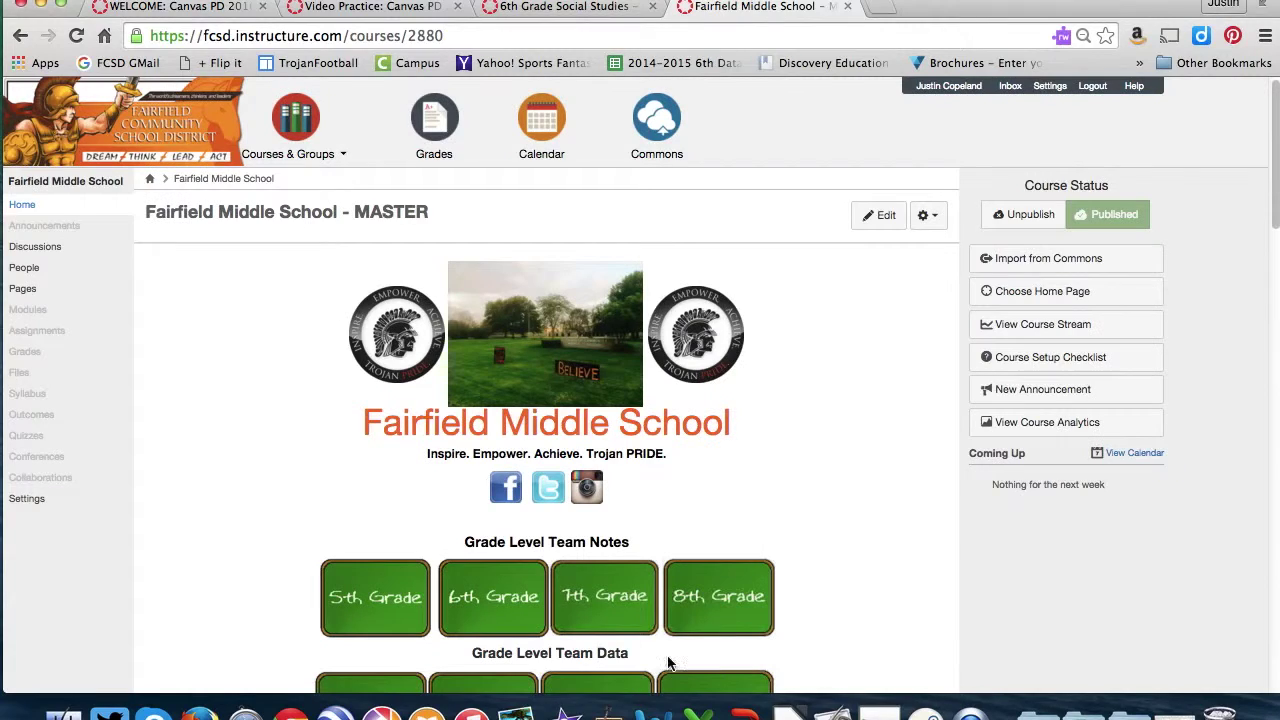
left_click_drag(1277, 205, 1276, 375)
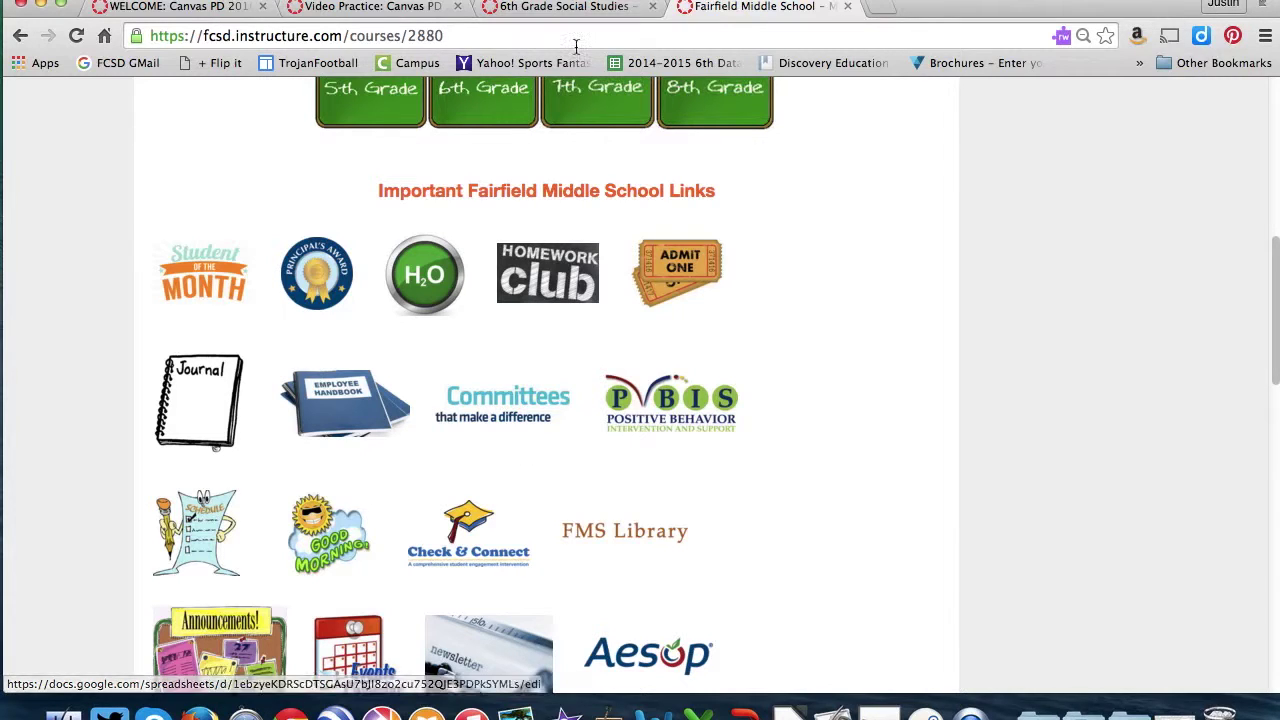
left_click(175, 7)
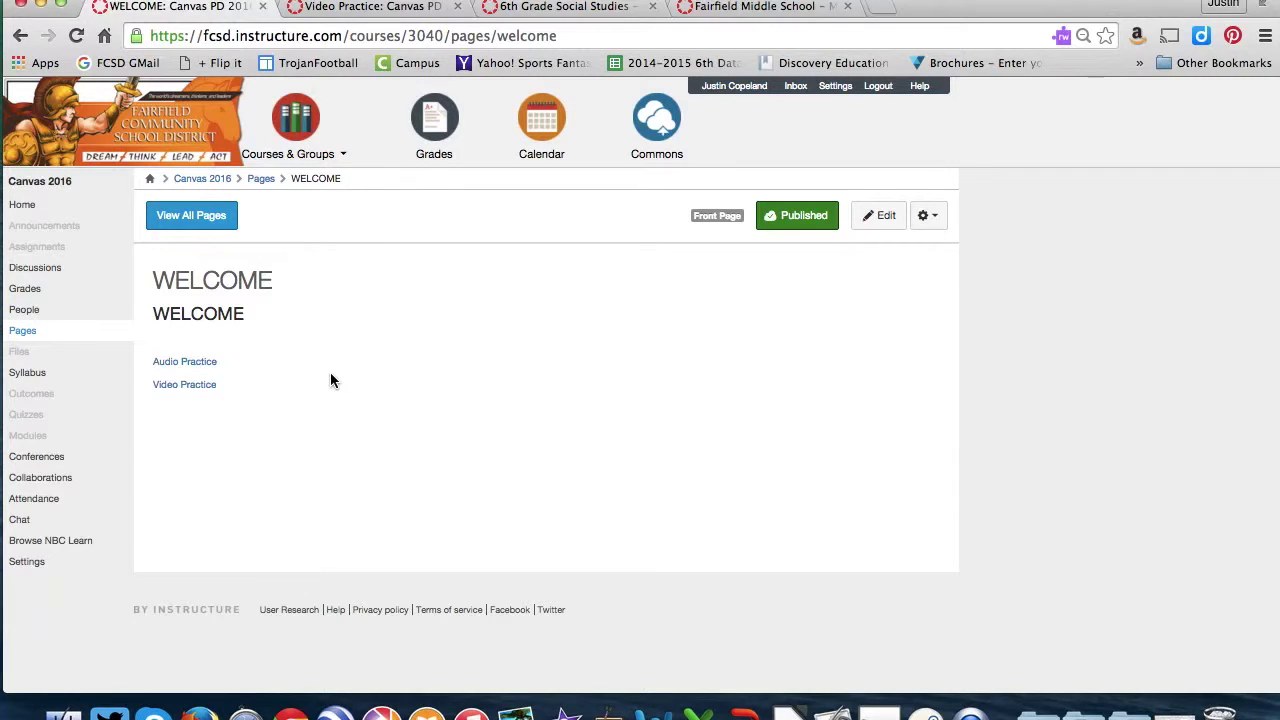